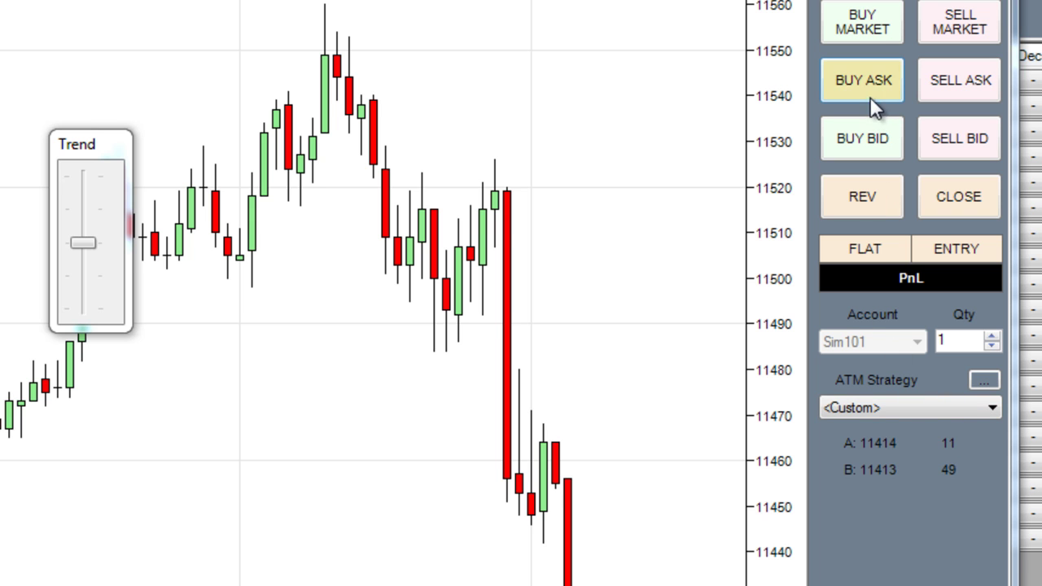
Attempt a market buy, dismiss the missing stop warning, and enter stop 8 and target 16.
click(863, 24)
click(316, 422)
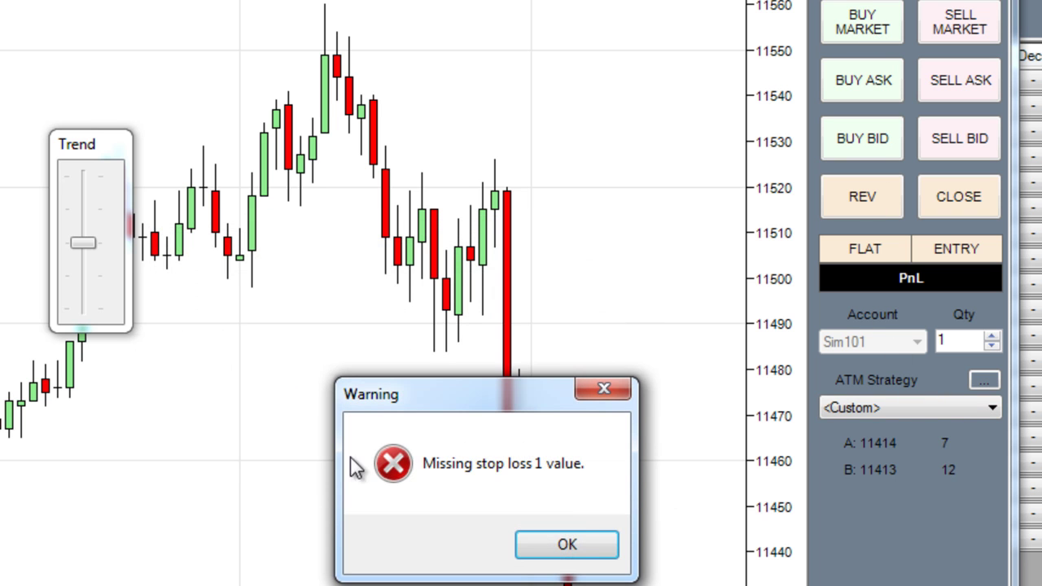
click(583, 542)
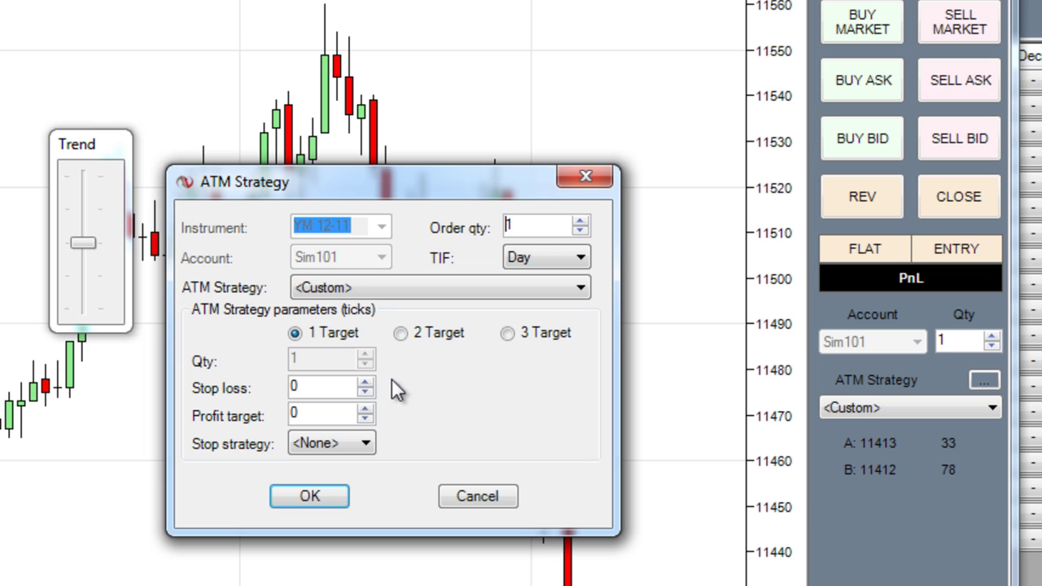
double_click(335, 388)
text(8)
key(Tab)
text(16)
Discard the custom ATM settings, choose Video Strategy, and buy 1 YM 12-11 contract at market.
click(480, 496)
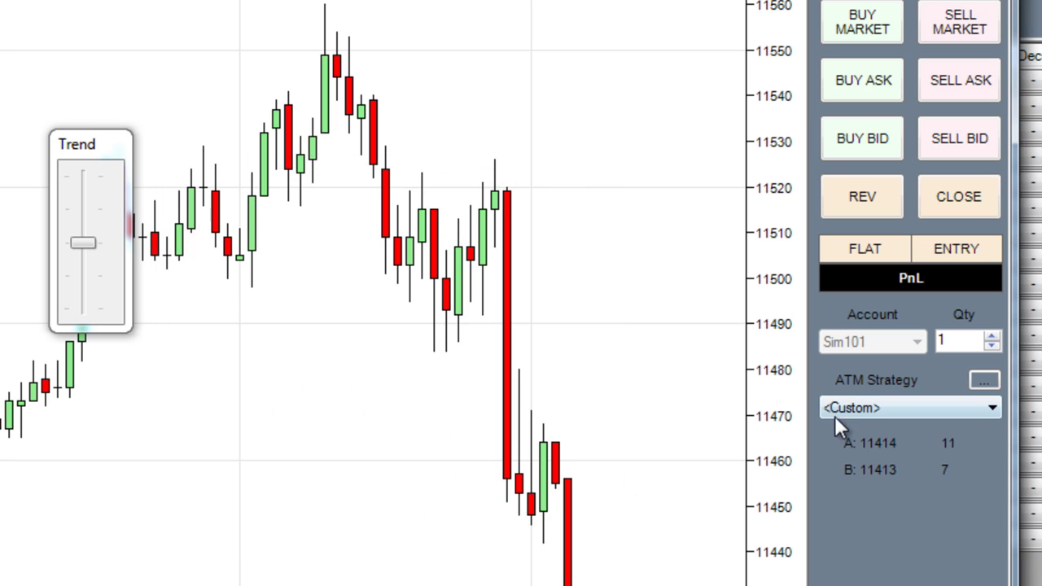
click(834, 416)
click(871, 491)
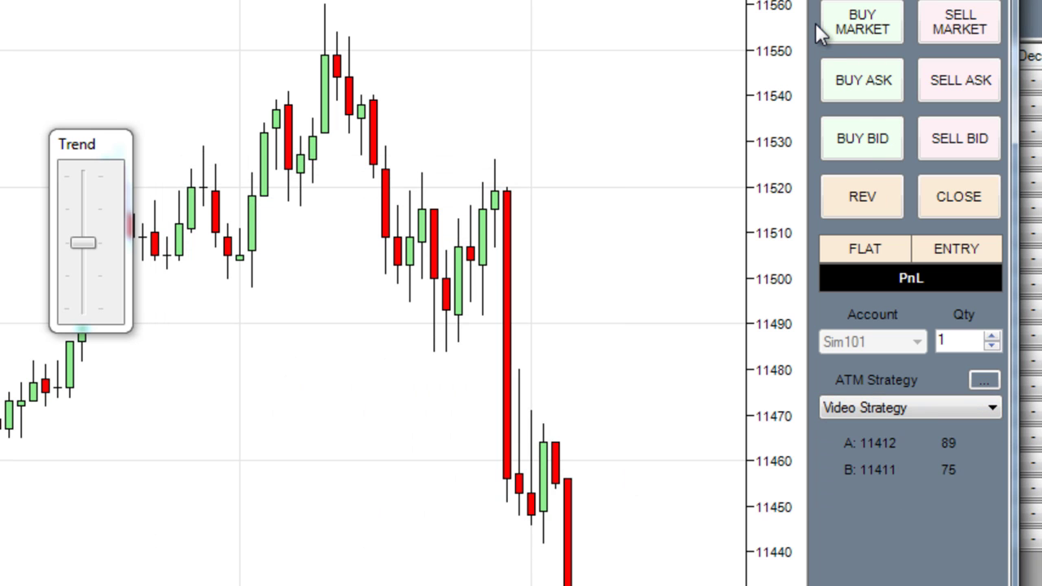
click(860, 29)
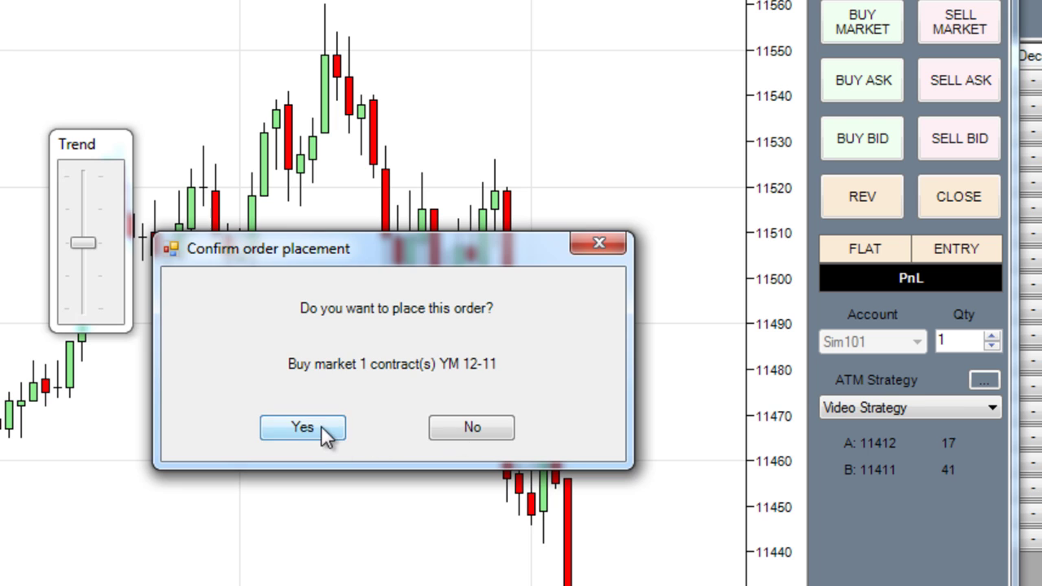
click(321, 426)
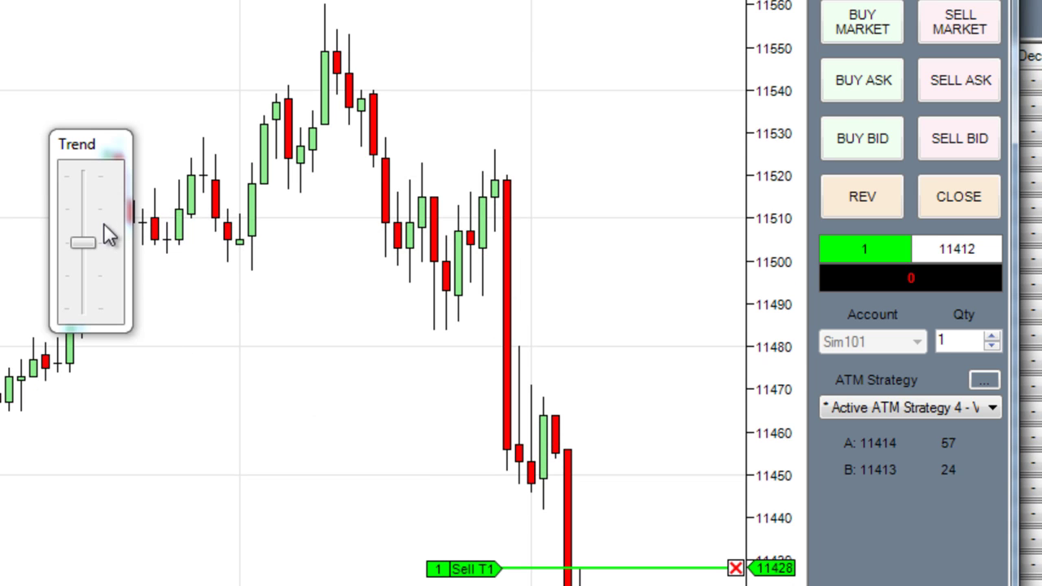
Raise Trend to its maximum and move the long's profit target up to 11451.
drag(83, 241, 84, 175)
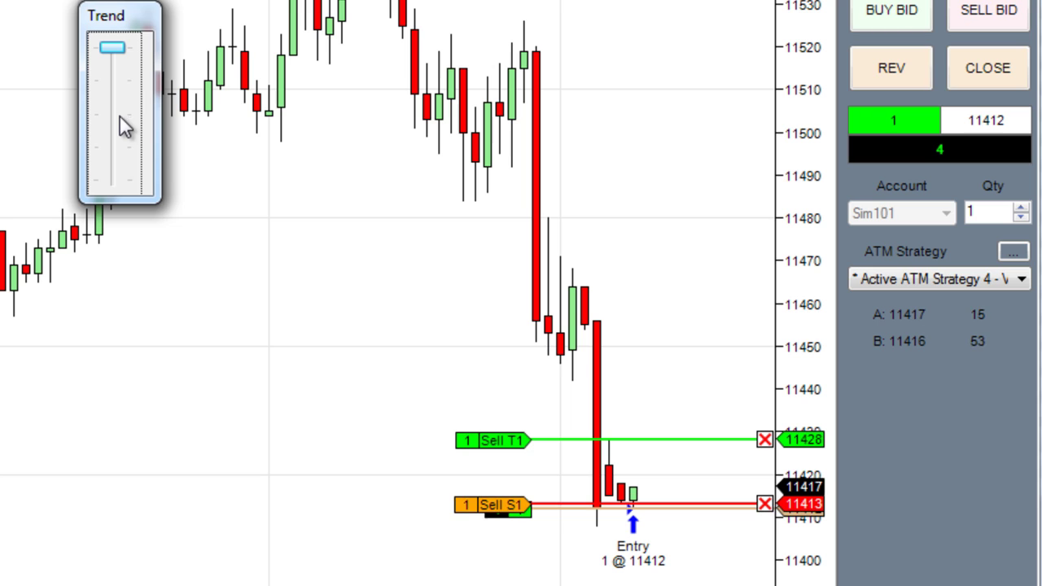
click(887, 65)
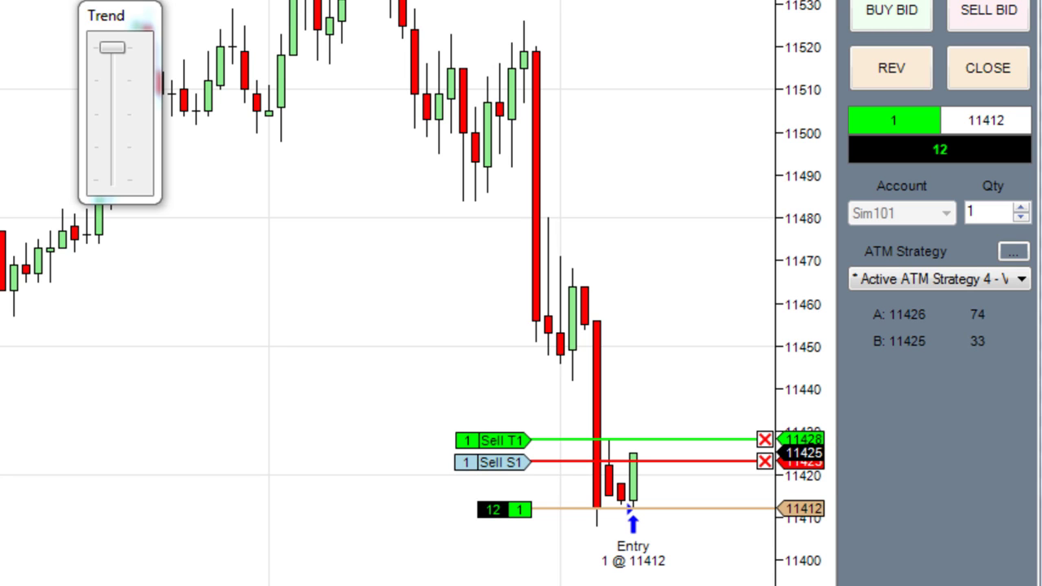
drag(498, 440, 491, 350)
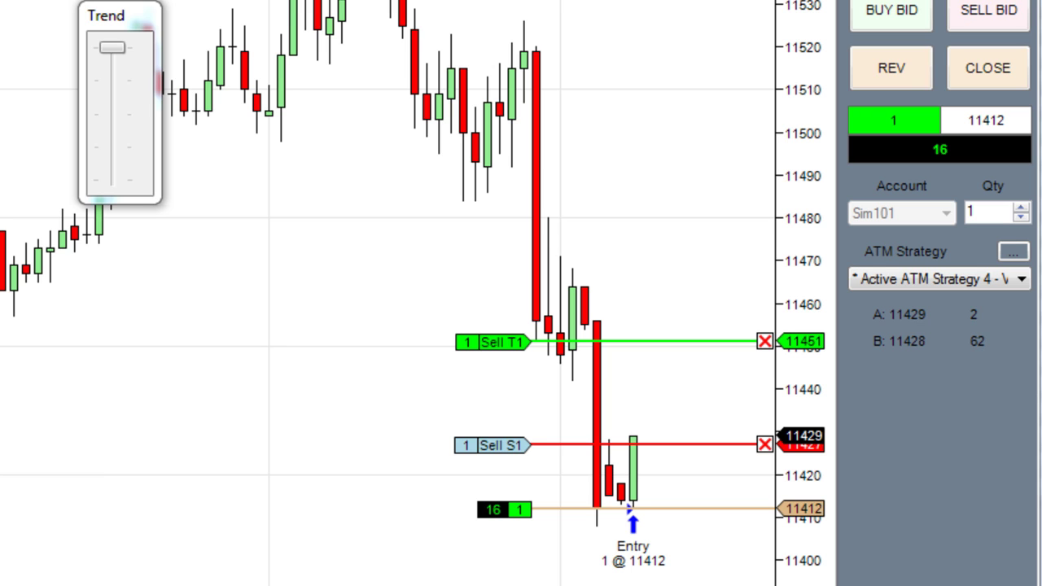
Open the chart's Indicators list, close it without adding anything, and move the Trend window aside.
right_click(307, 199)
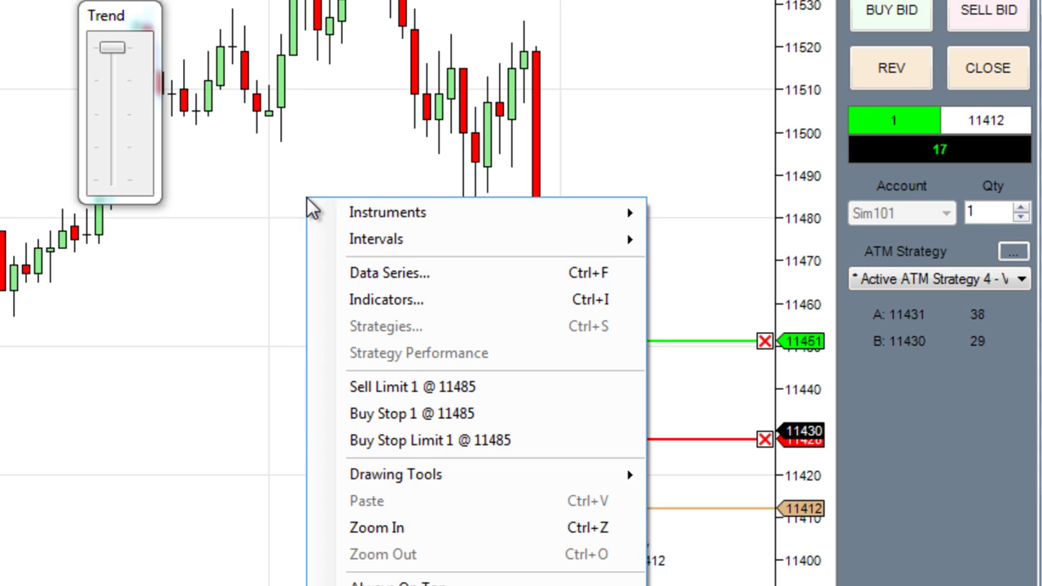
click(348, 296)
drag(398, 7, 402, 140)
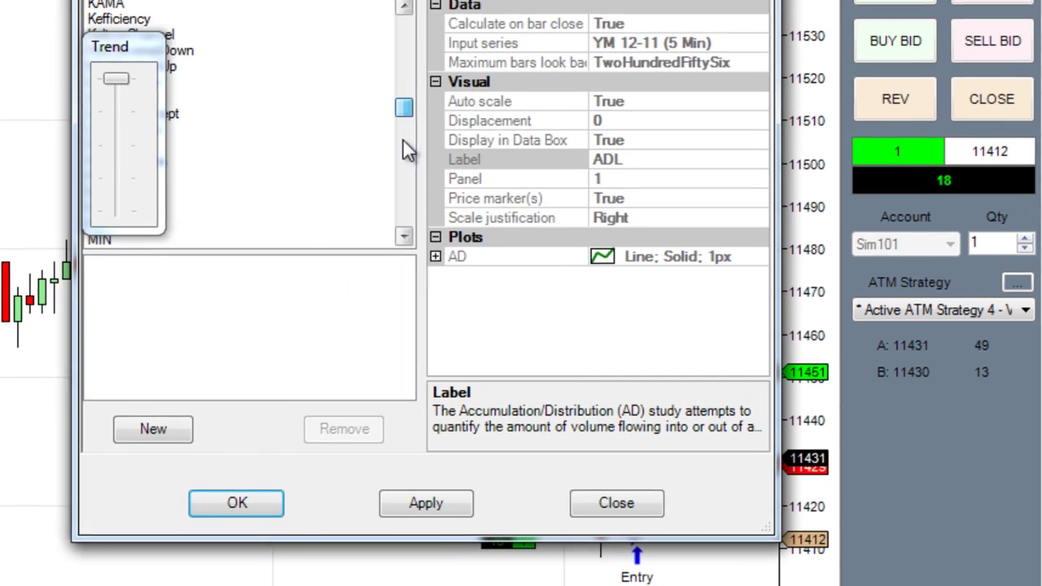
click(207, 278)
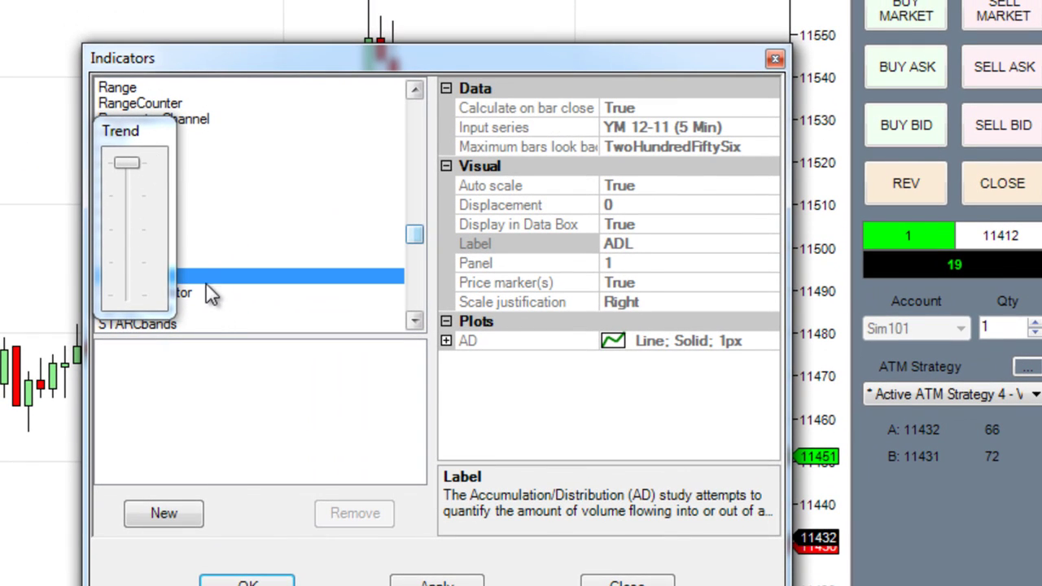
click(281, 579)
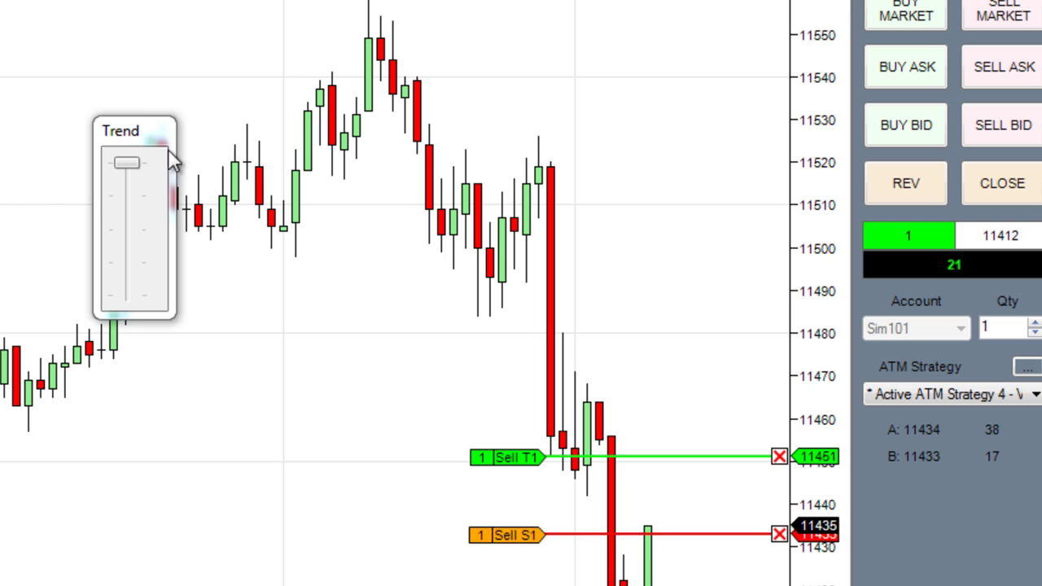
drag(168, 149, 64, 149)
Add the Stops indicator to the YM 12-11 chart and apply it.
right_click(369, 308)
click(386, 329)
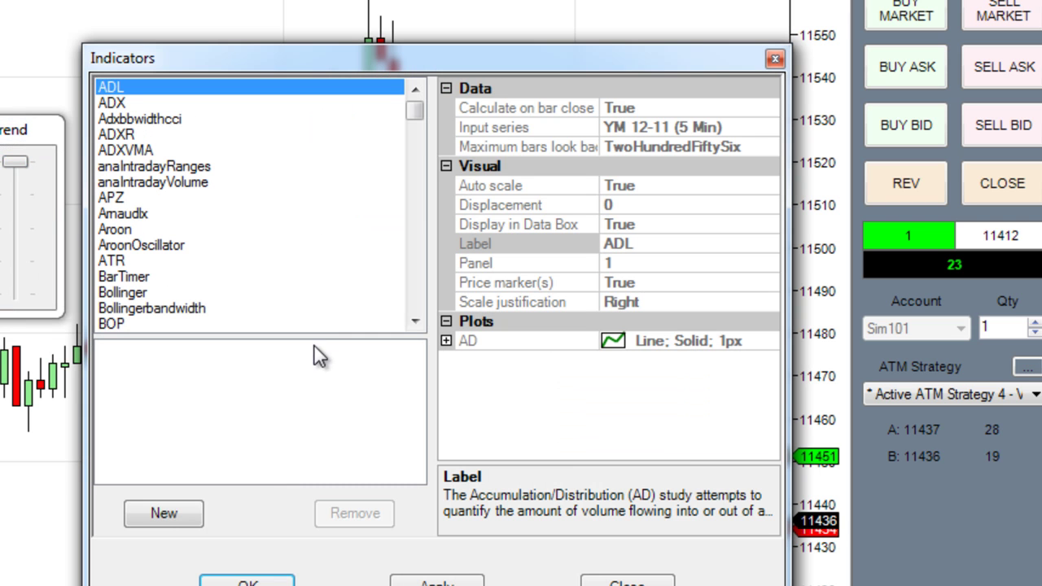
drag(420, 106, 411, 242)
click(114, 323)
click(164, 513)
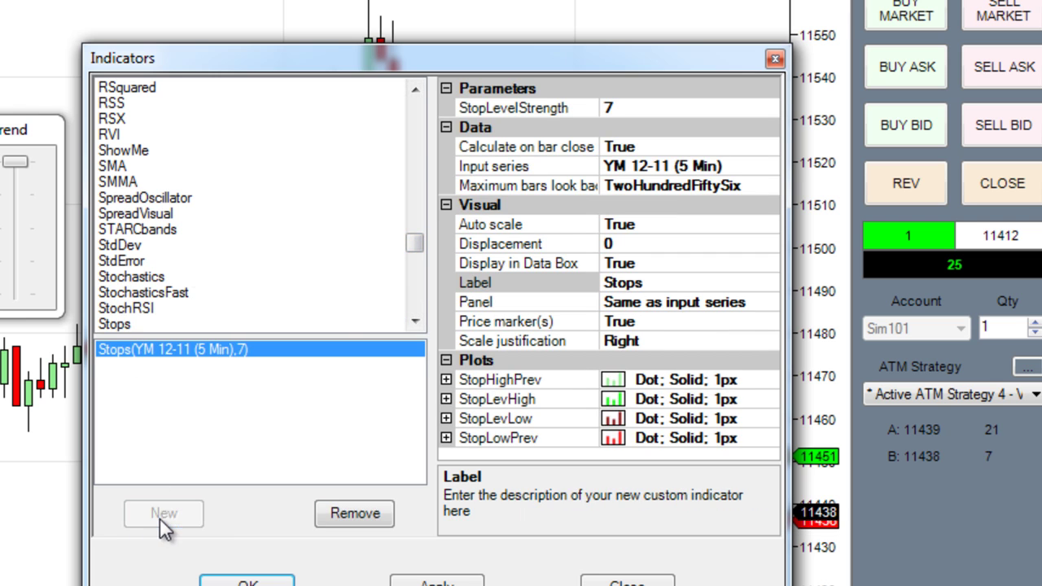
click(246, 581)
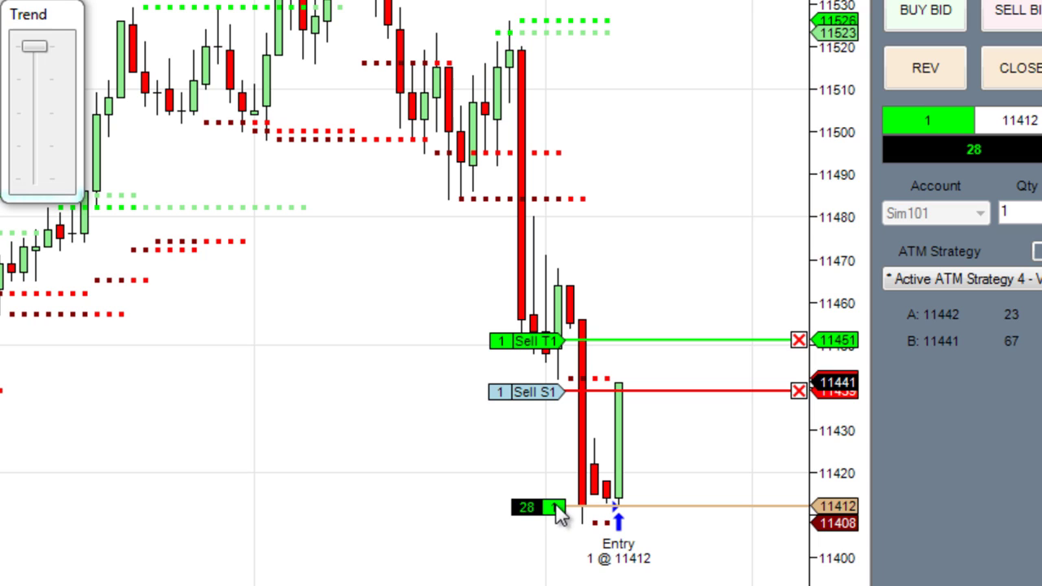
Trail the stop up to about 11442 at the bid and lower Trend to mid-strength.
click(498, 341)
click(493, 340)
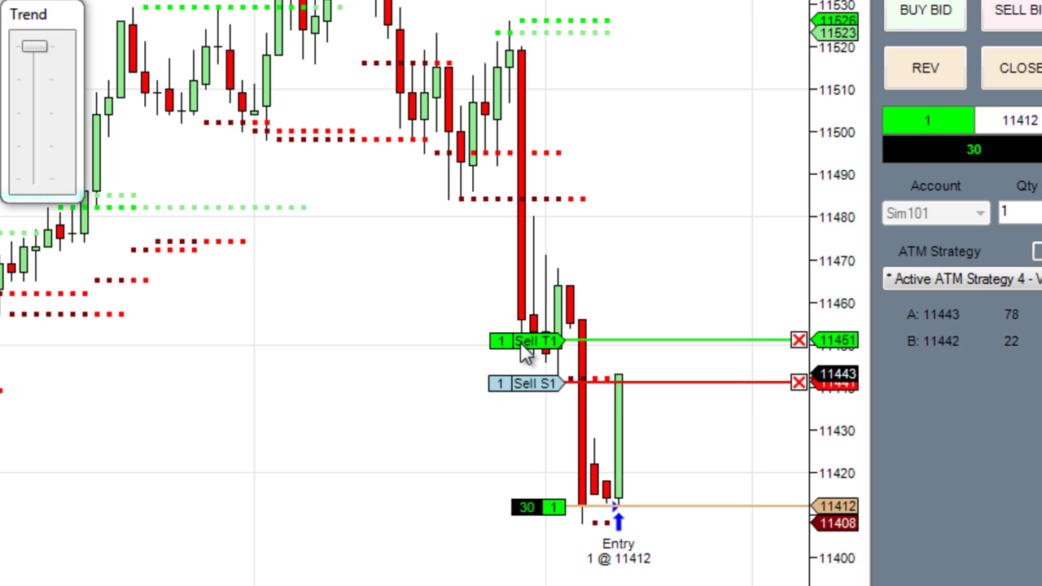
drag(523, 388, 460, 296)
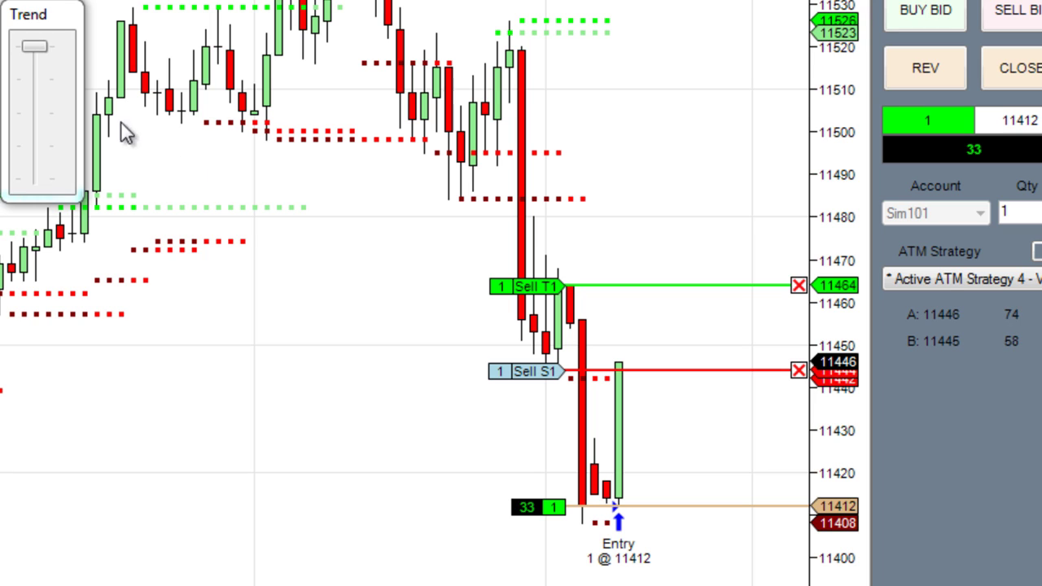
drag(27, 46, 29, 97)
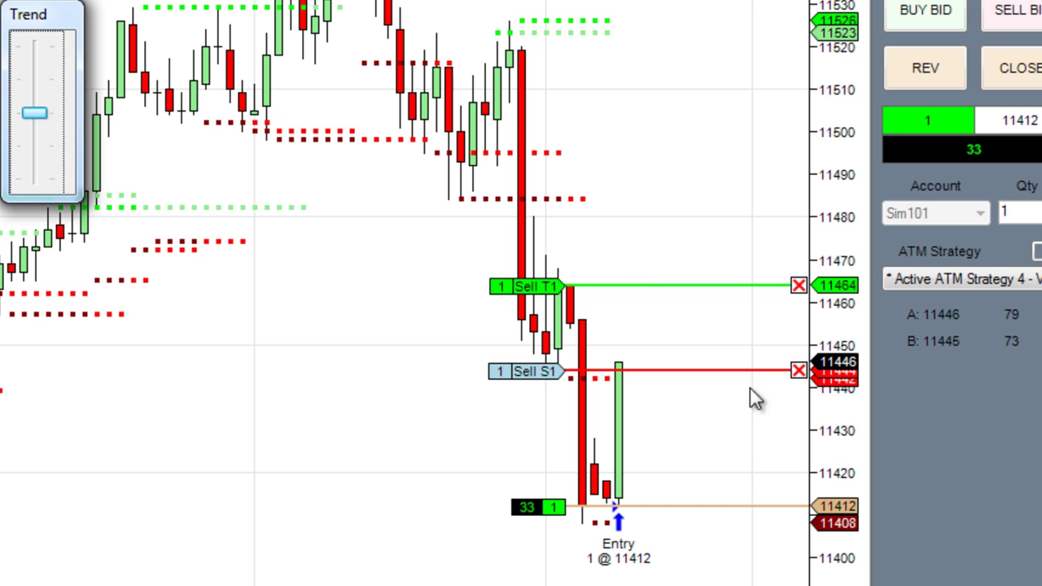
Review Video Strategy's Custom stop strategy settings and confirm a 1-contract YM 12-11 market buy.
click(1001, 279)
click(1001, 278)
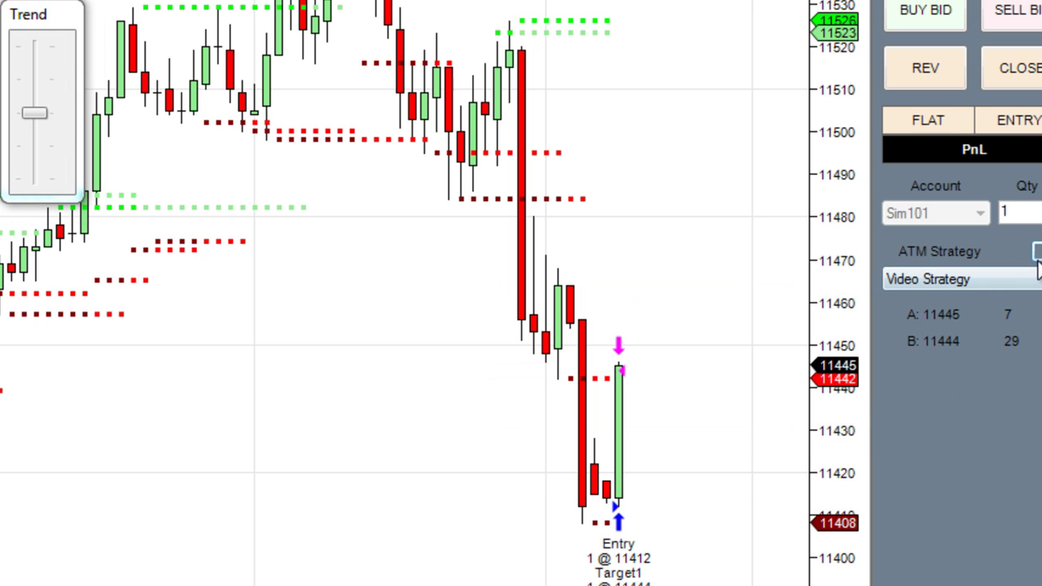
click(1037, 251)
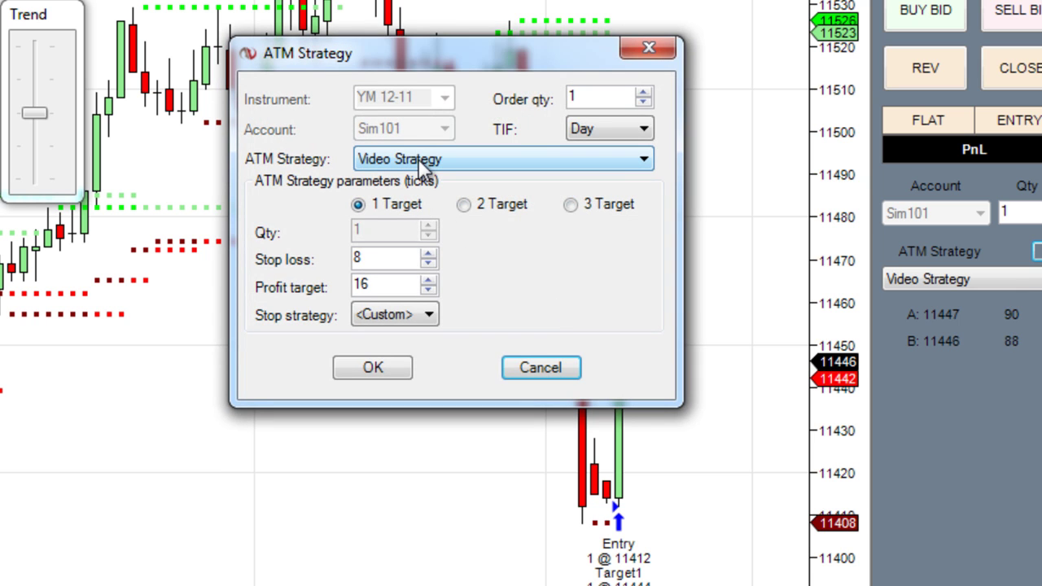
click(411, 316)
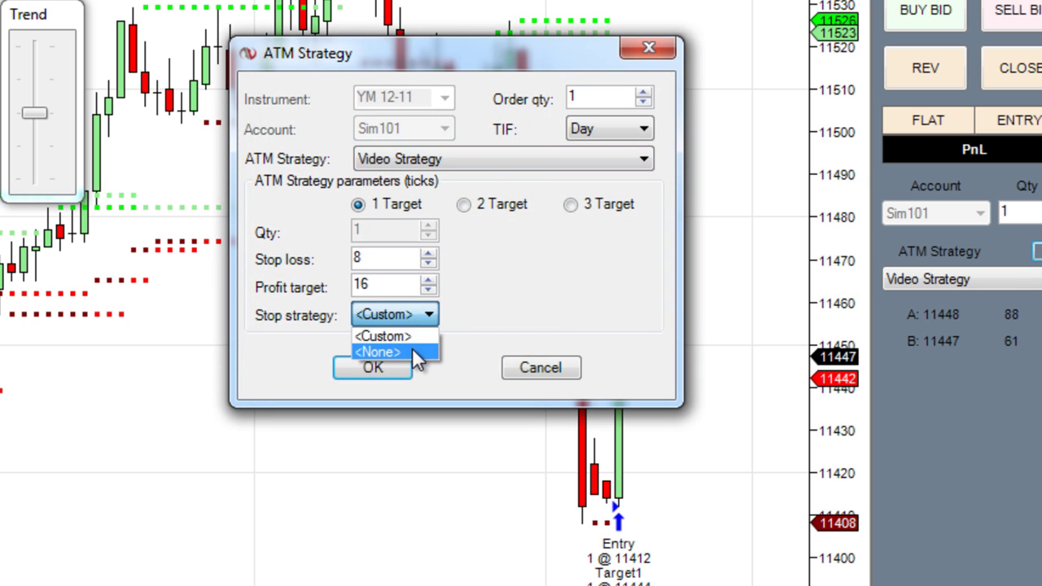
click(409, 332)
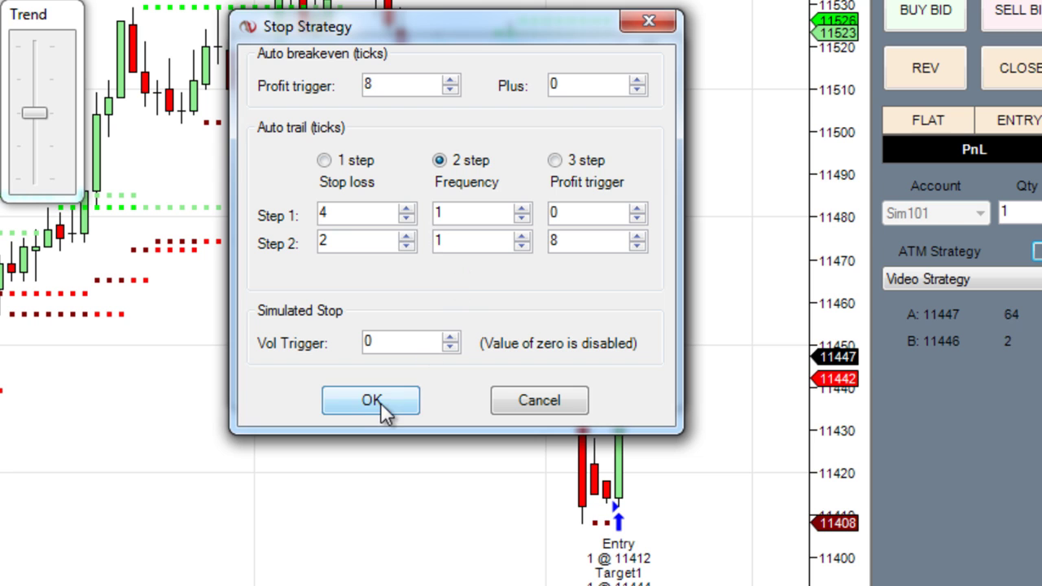
click(375, 403)
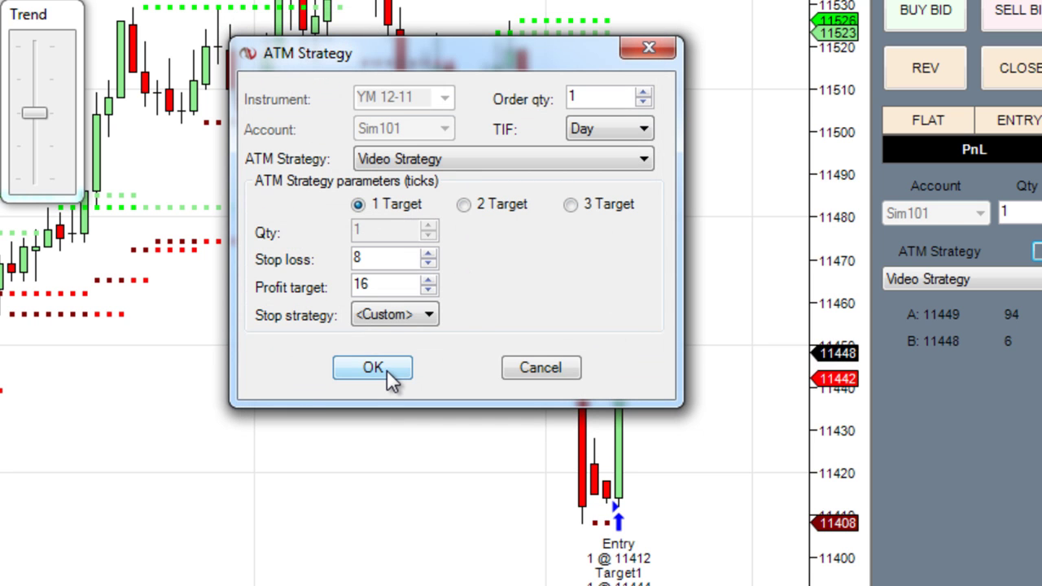
click(387, 370)
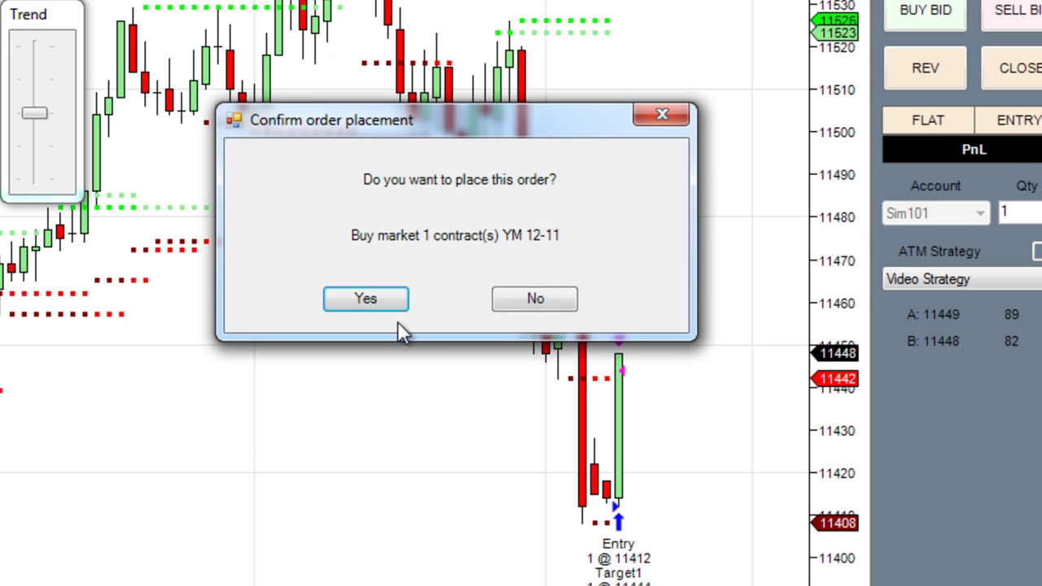
click(326, 292)
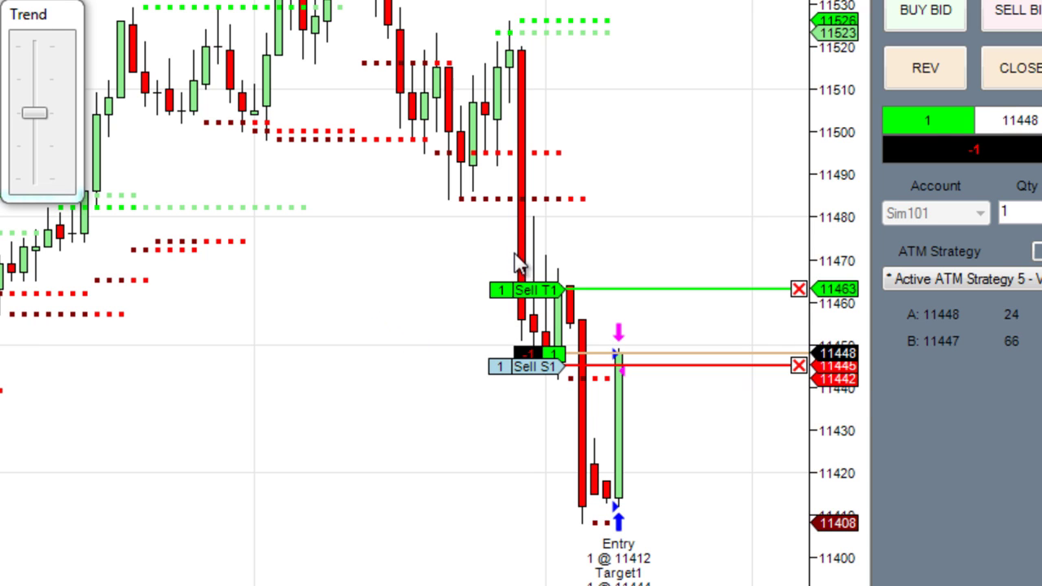
Move the long's profit target up to 11489.
click(515, 291)
click(491, 288)
drag(511, 293, 638, 183)
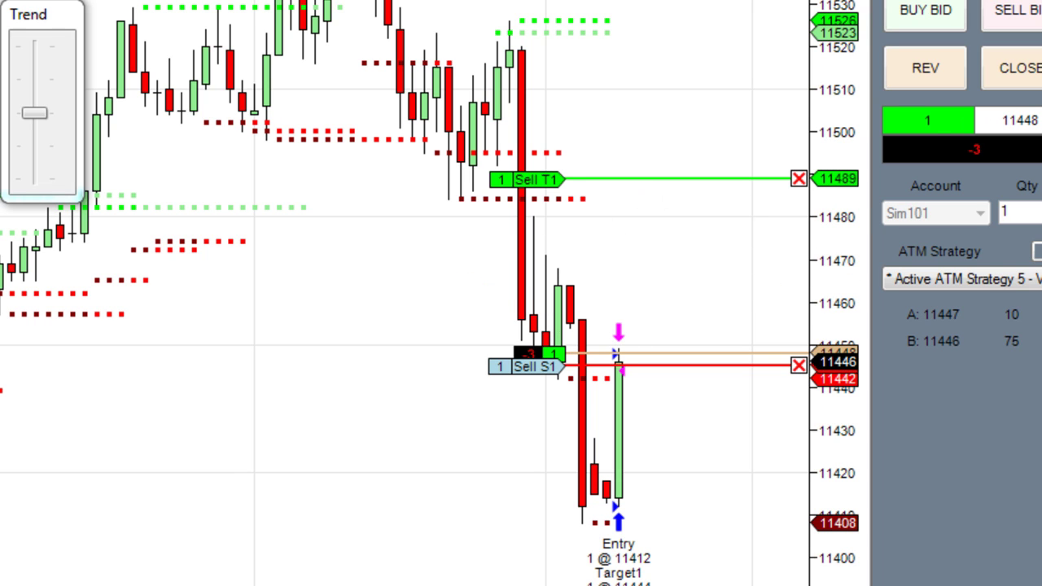
Flatten, re-enter a 1-contract YM 12-11 long at market, and set Trend to maximum.
click(1035, 71)
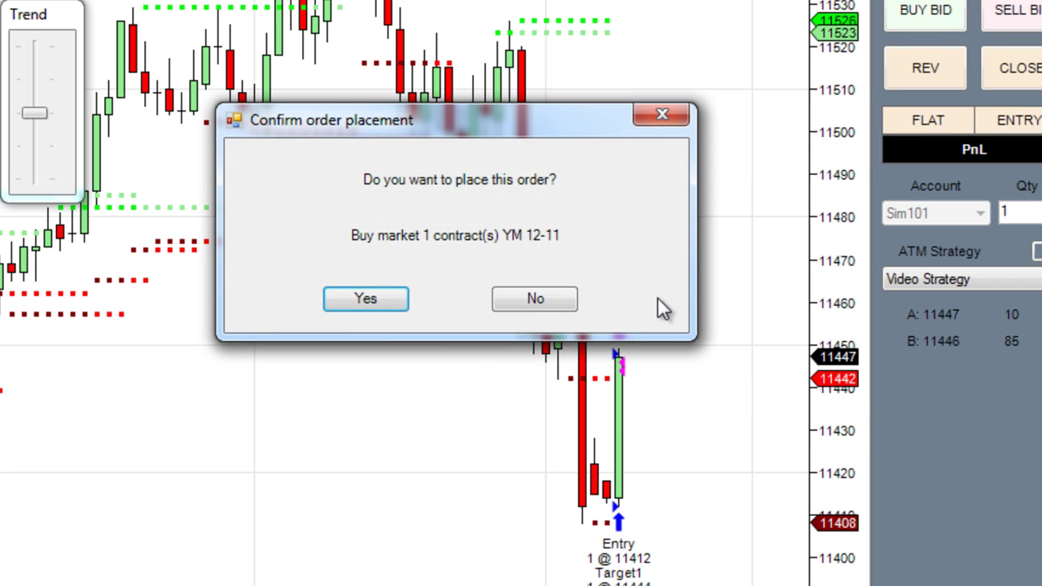
click(353, 308)
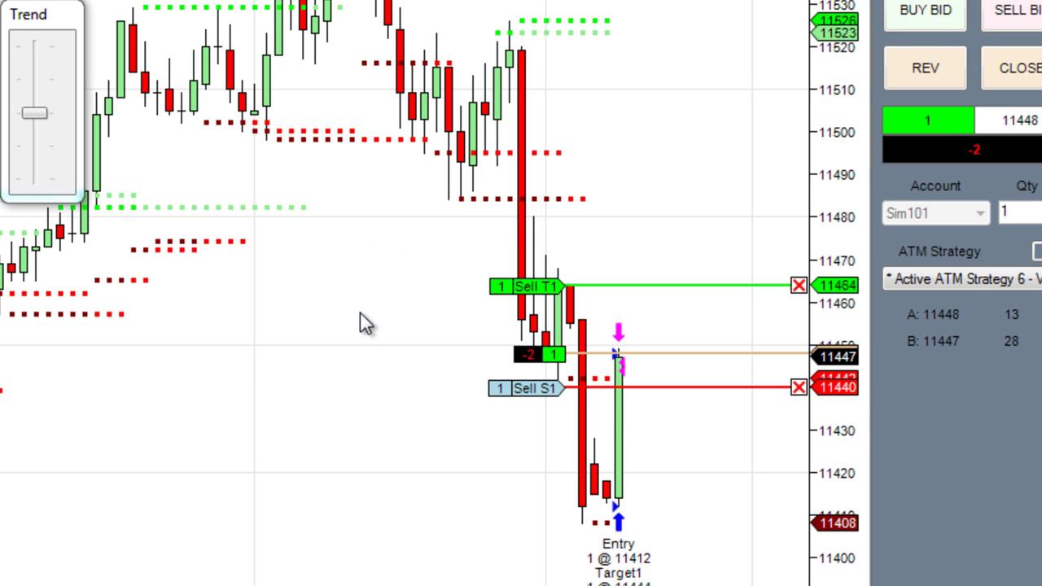
click(51, 65)
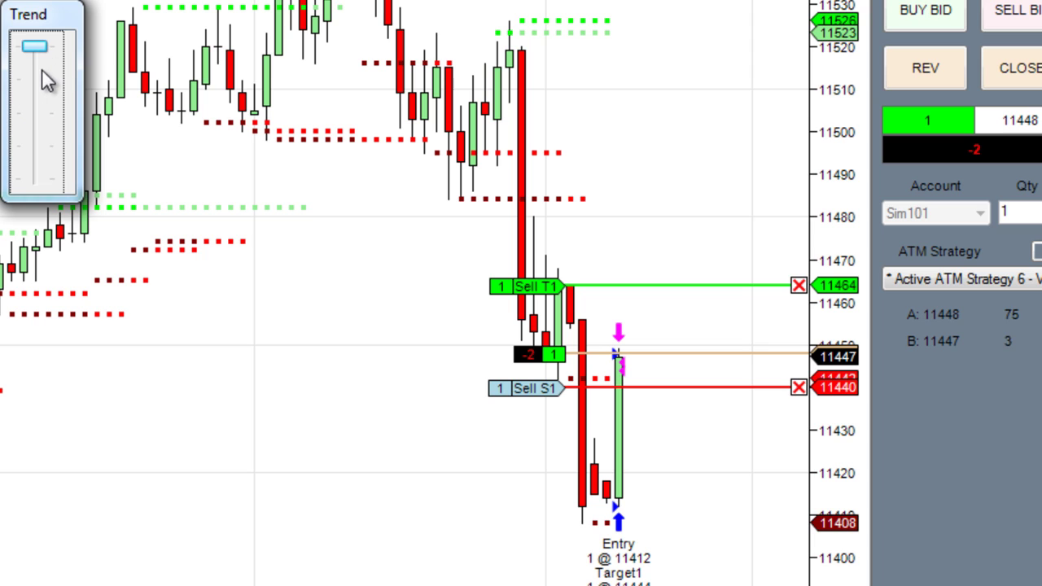